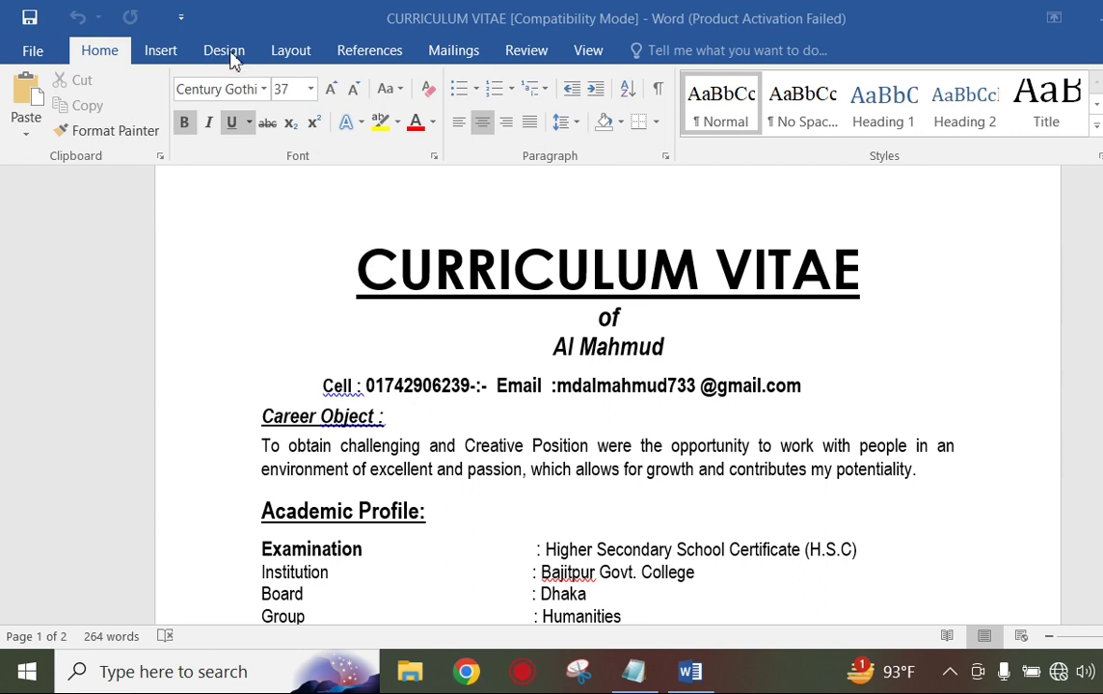
- Dismiss the stray menu and open Custom Margins from the Layout tab's Margins presets
{"action": "right_click", "coordinate": [307, 50]}
{"action": "left_click", "coordinate": [277, 59]}
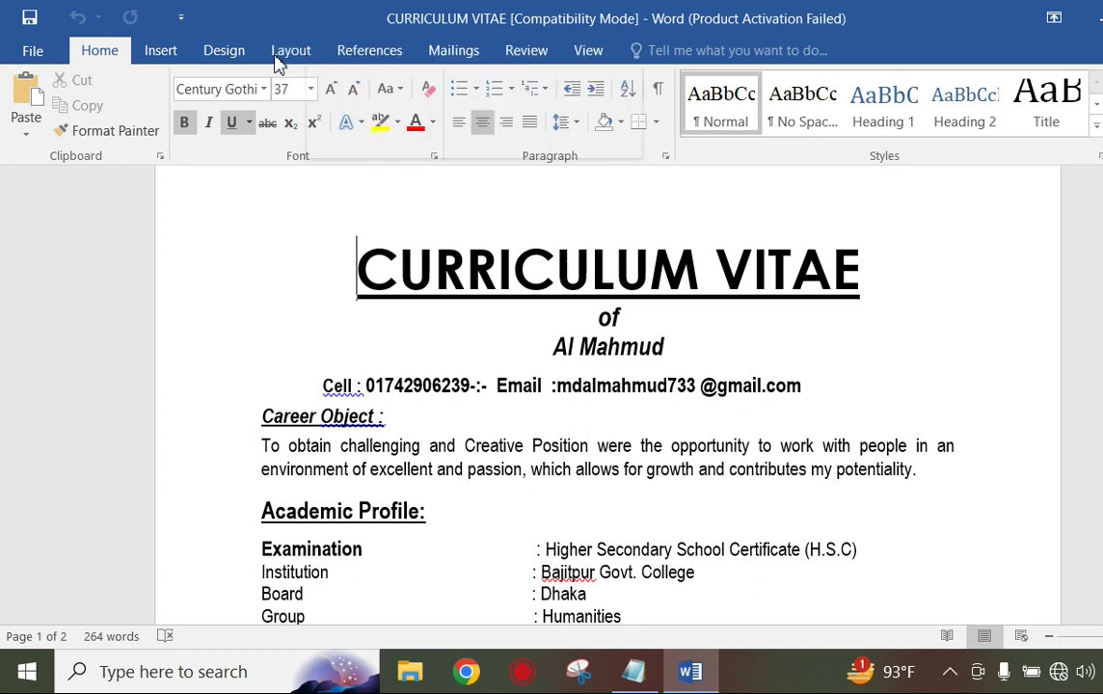
{"action": "left_click", "coordinate": [278, 60]}
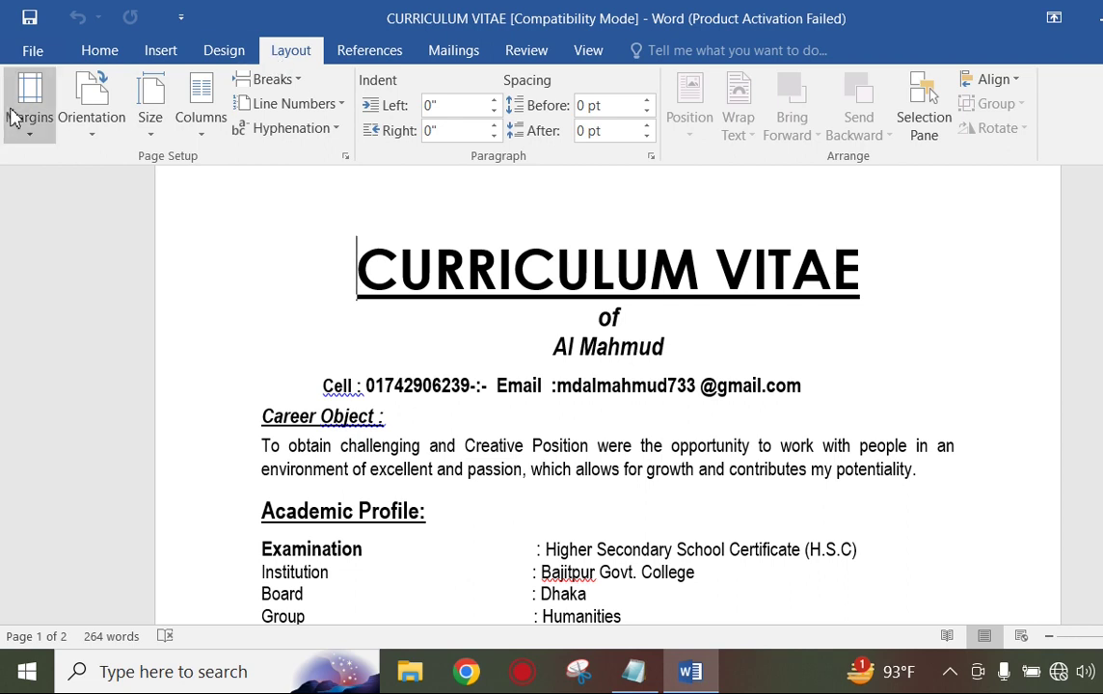
{"action": "left_click", "coordinate": [28, 135]}
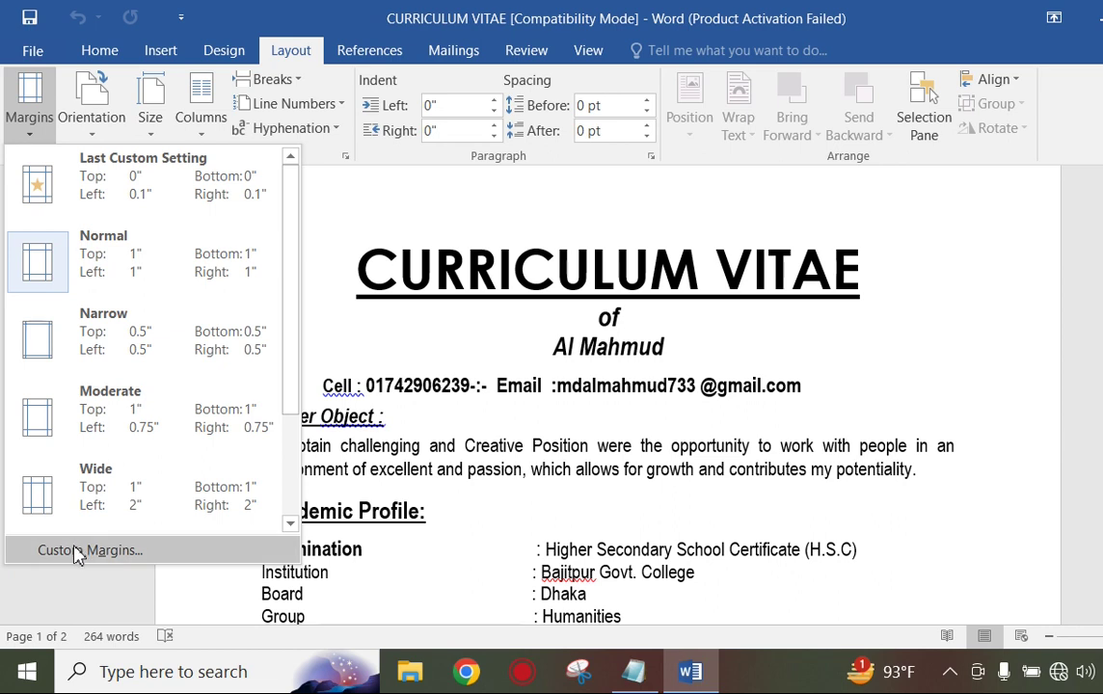
{"action": "left_click", "coordinate": [77, 551]}
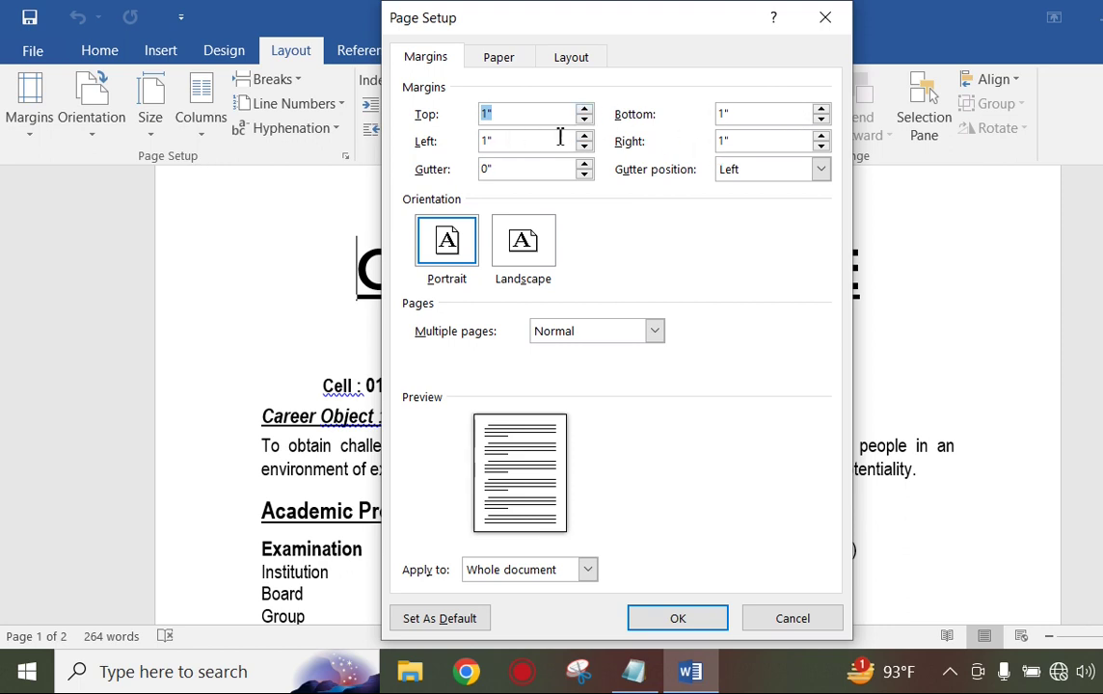
- Lower the Bottom margin to 0", keeping Top, Left and Right at 1"
{"action": "left_click", "coordinate": [819, 122]}
{"action": "left_click", "coordinate": [819, 121]}
{"action": "left_click", "coordinate": [820, 121]}
{"action": "left_click", "coordinate": [821, 121]}
{"action": "left_click", "coordinate": [821, 121]}
{"action": "left_click", "coordinate": [820, 121]}
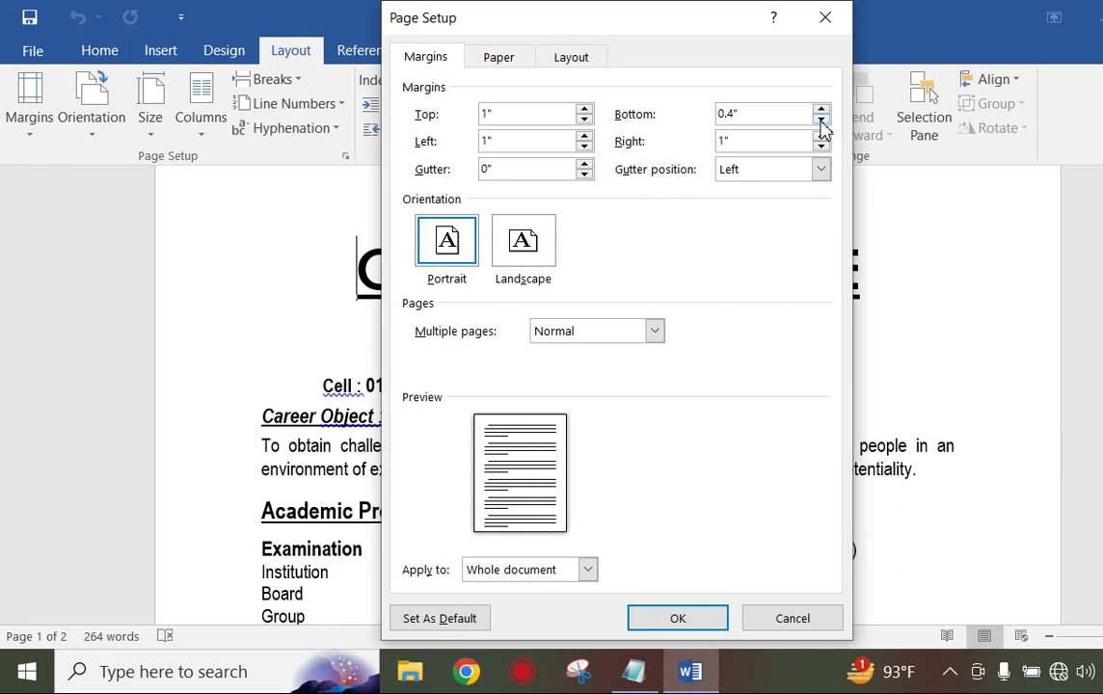
{"action": "left_click", "coordinate": [820, 122]}
{"action": "left_click", "coordinate": [820, 121]}
{"action": "left_click", "coordinate": [821, 121]}
{"action": "left_click", "coordinate": [820, 121]}
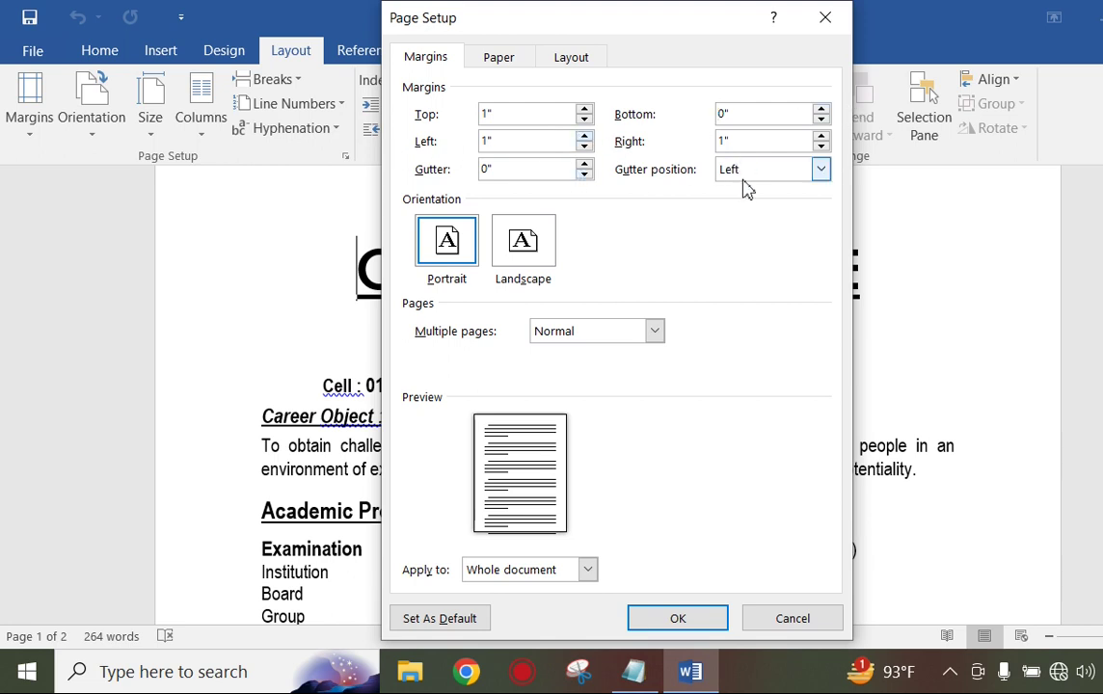
- Keep Multiple pages at Normal and Apply to at Whole document, then go to Paper settings
{"action": "left_click", "coordinate": [656, 332]}
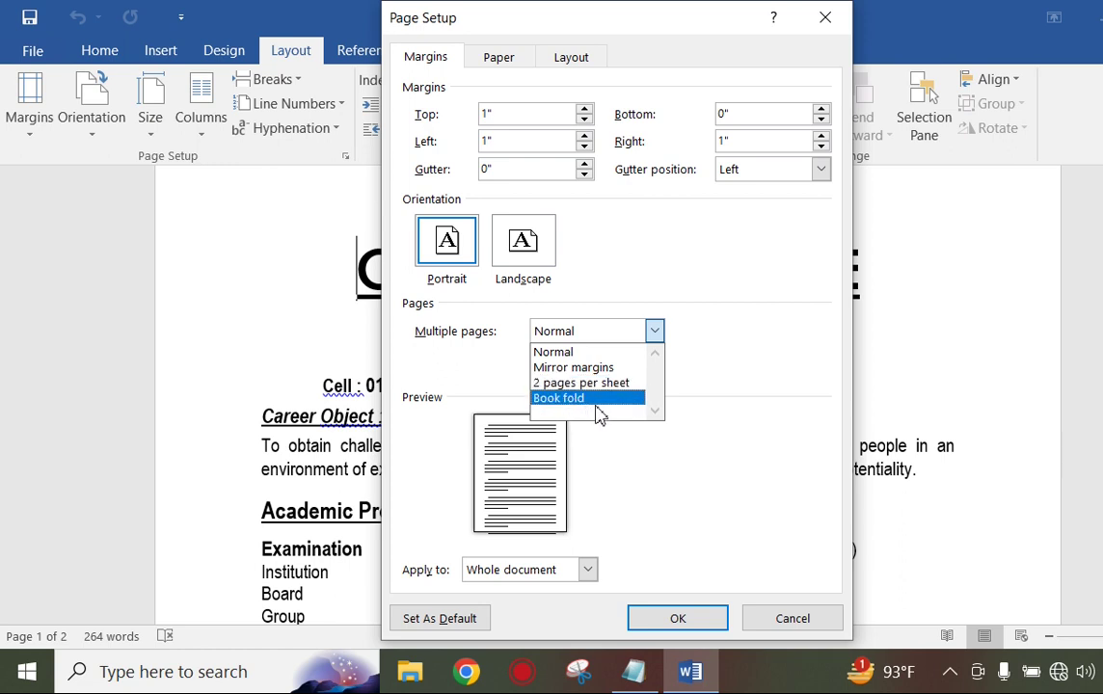
{"action": "left_click", "coordinate": [691, 362]}
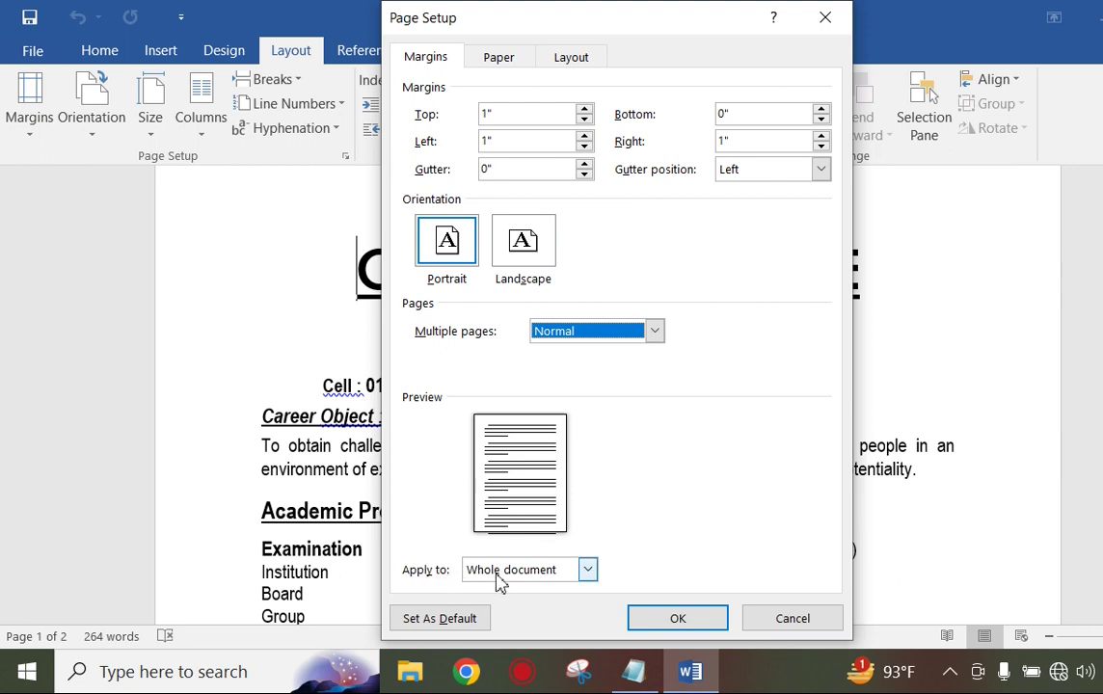
{"action": "left_click", "coordinate": [587, 571]}
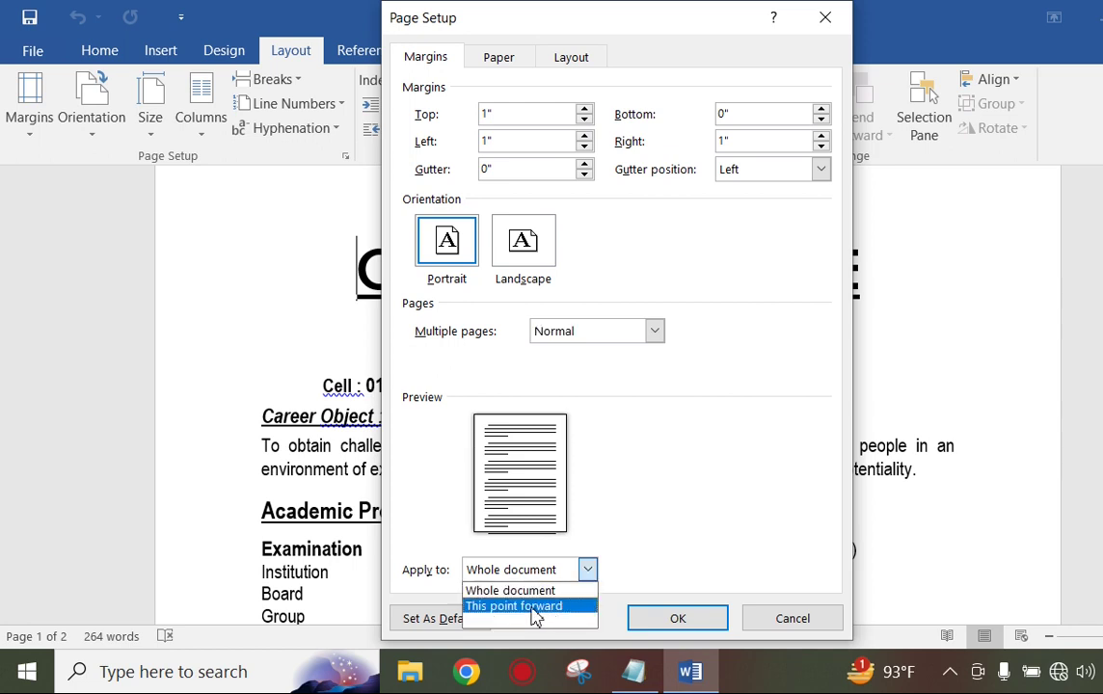
{"action": "left_click", "coordinate": [697, 489]}
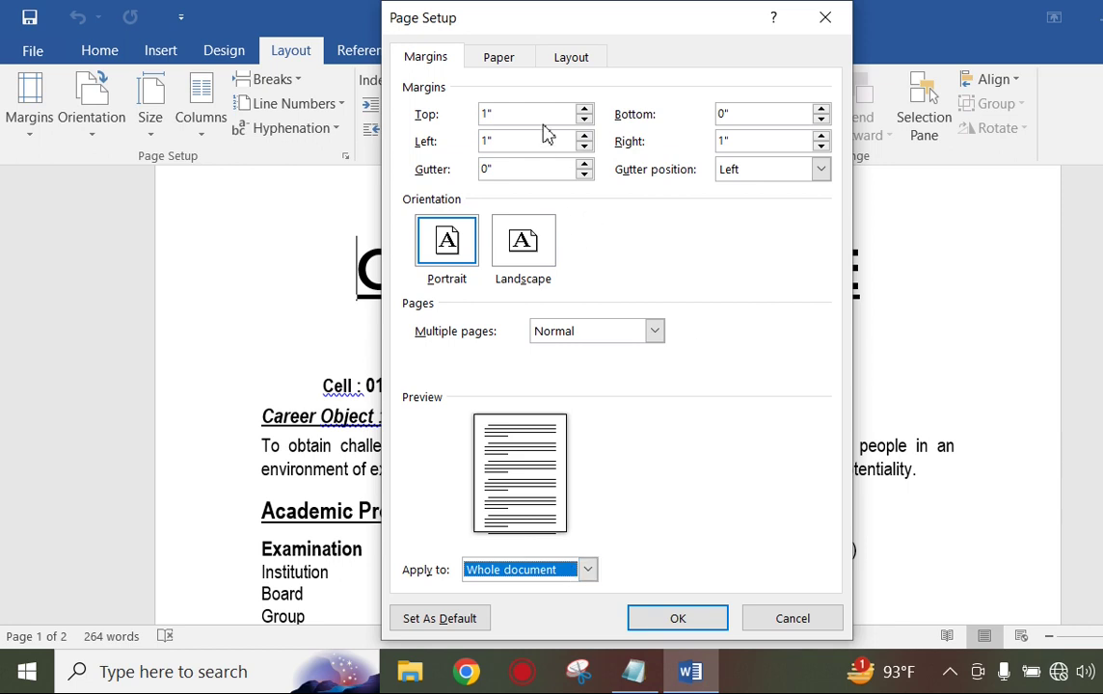
{"action": "left_click", "coordinate": [511, 65]}
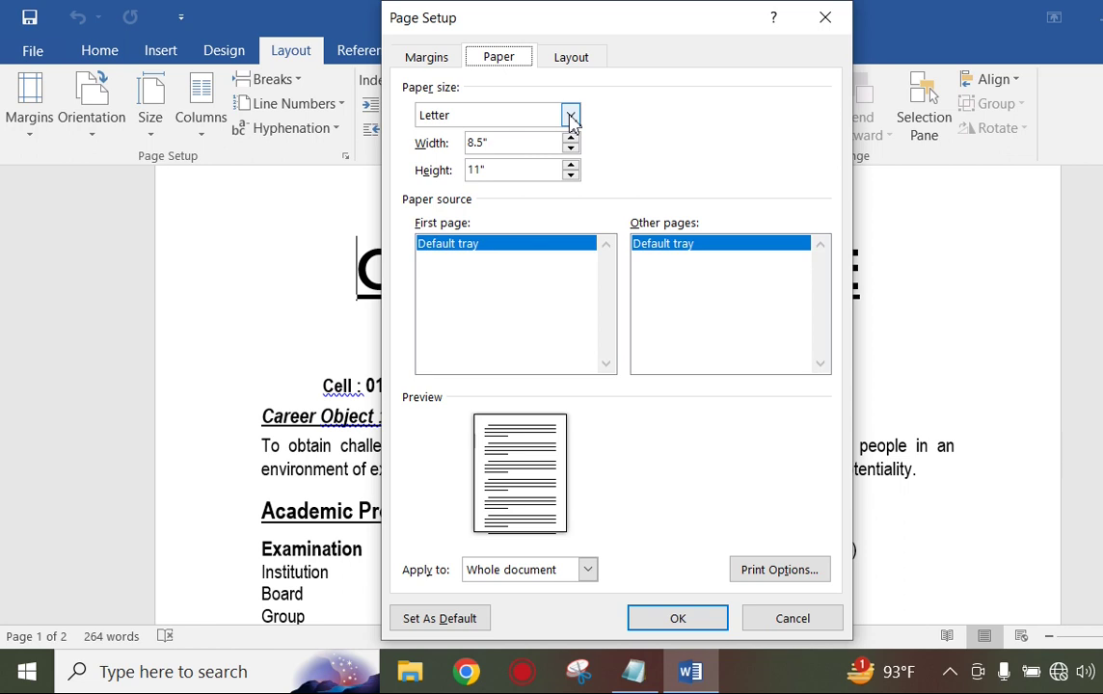
- Change the paper size from Letter to Legal, 8.5" by 14"
{"action": "left_click", "coordinate": [570, 115]}
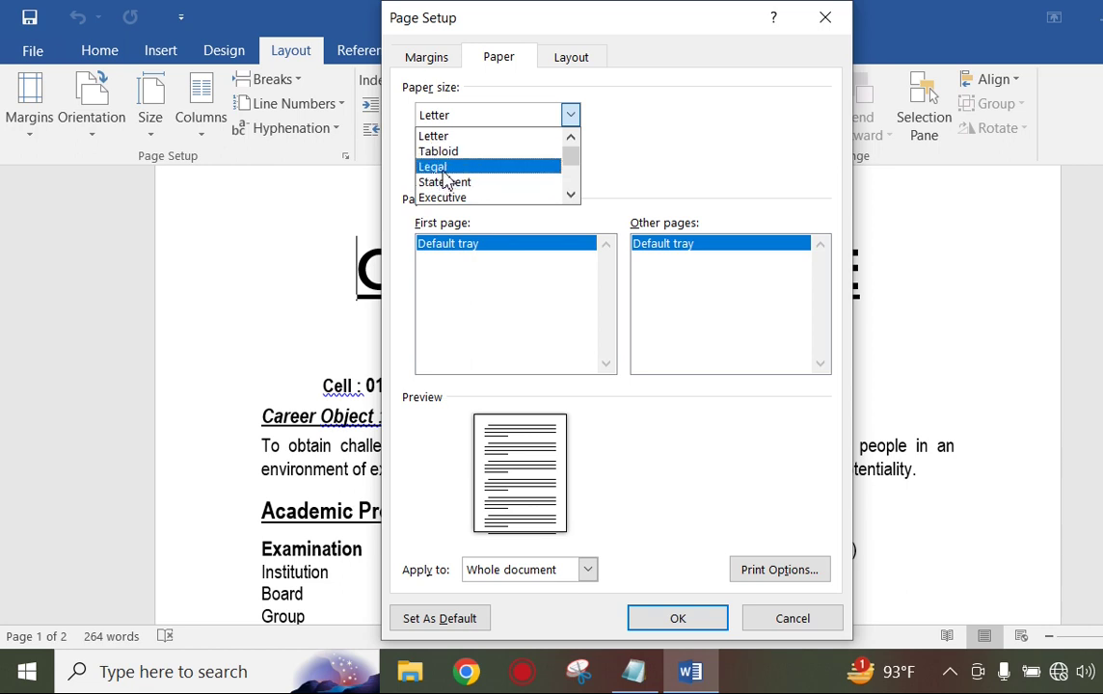
{"action": "left_click", "coordinate": [471, 168]}
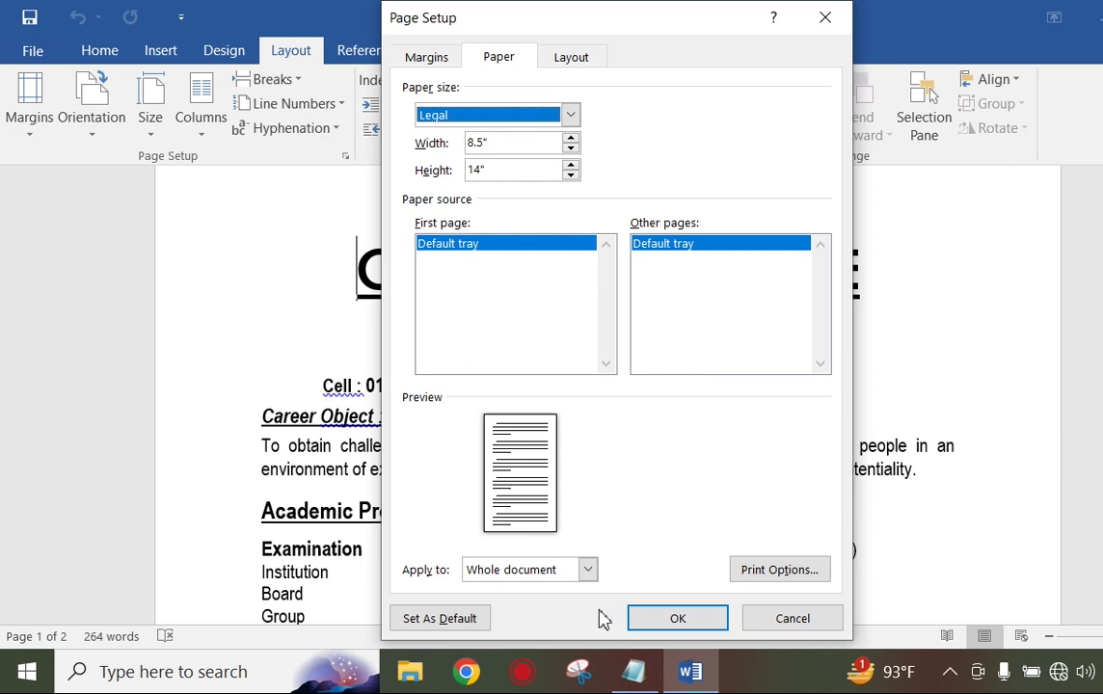
{"action": "left_click", "coordinate": [580, 63]}
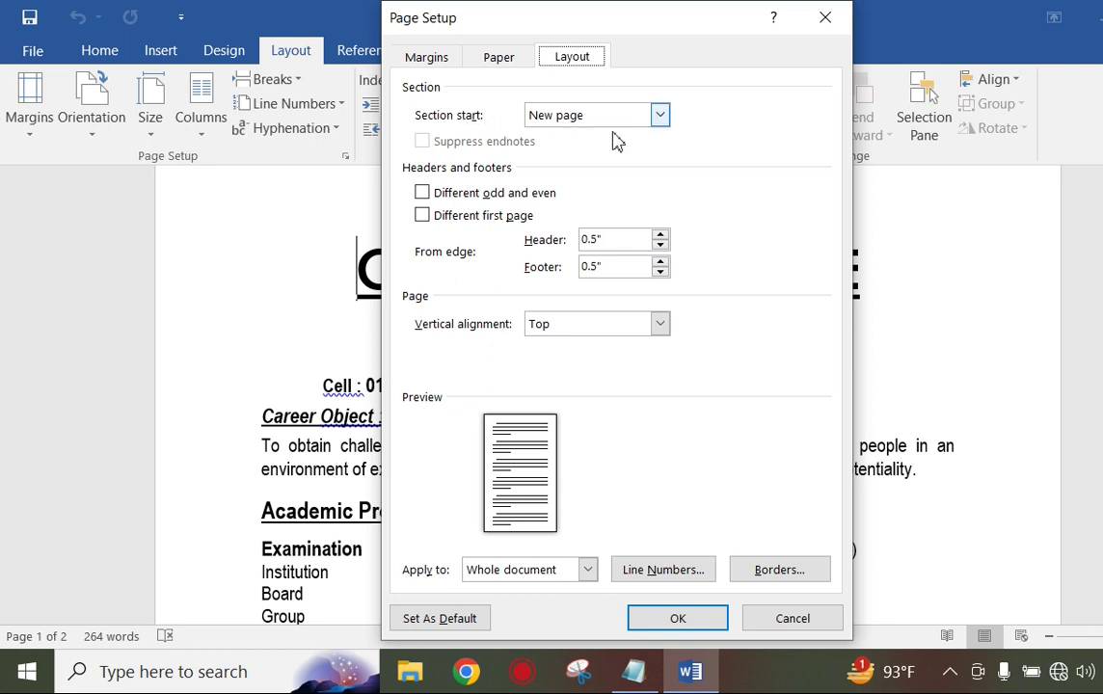
- Leave section start unchanged, set vertical alignment to Justified, and confirm with OK
{"action": "left_click", "coordinate": [661, 115]}
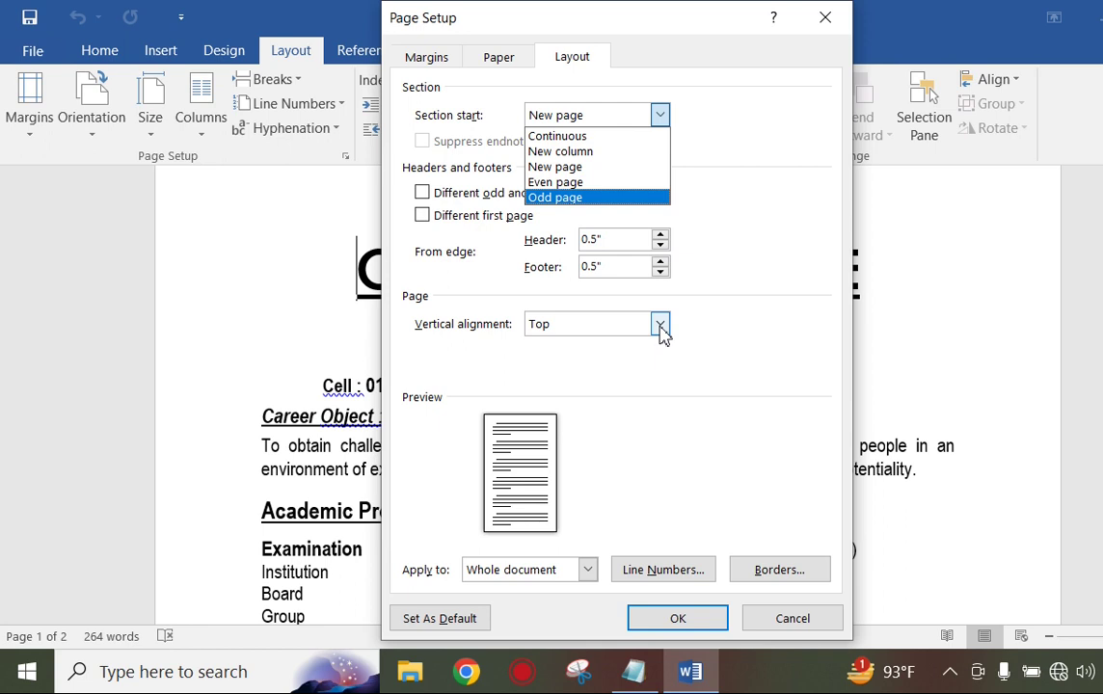
{"action": "left_click", "coordinate": [661, 331]}
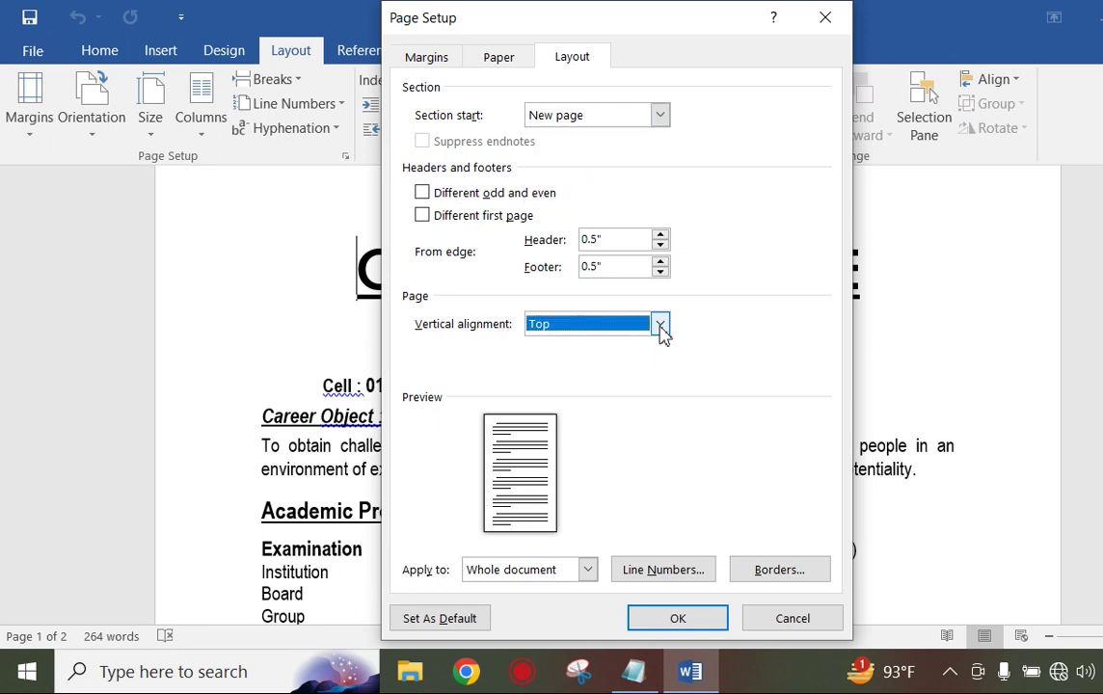
{"action": "left_click", "coordinate": [661, 328]}
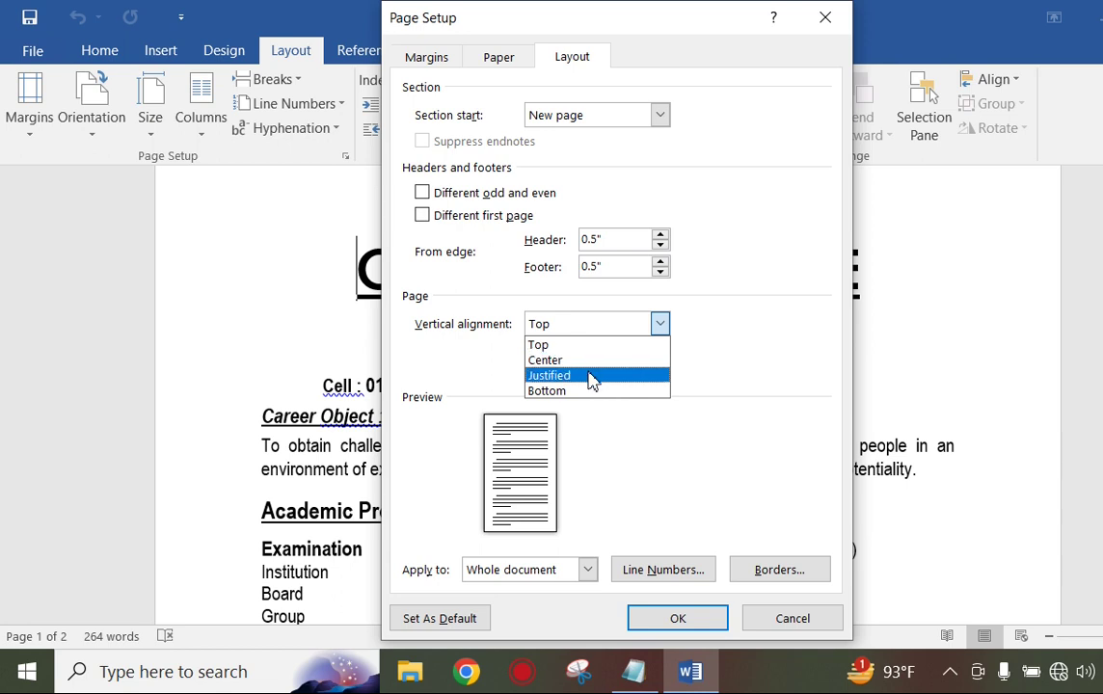
{"action": "left_click", "coordinate": [589, 376]}
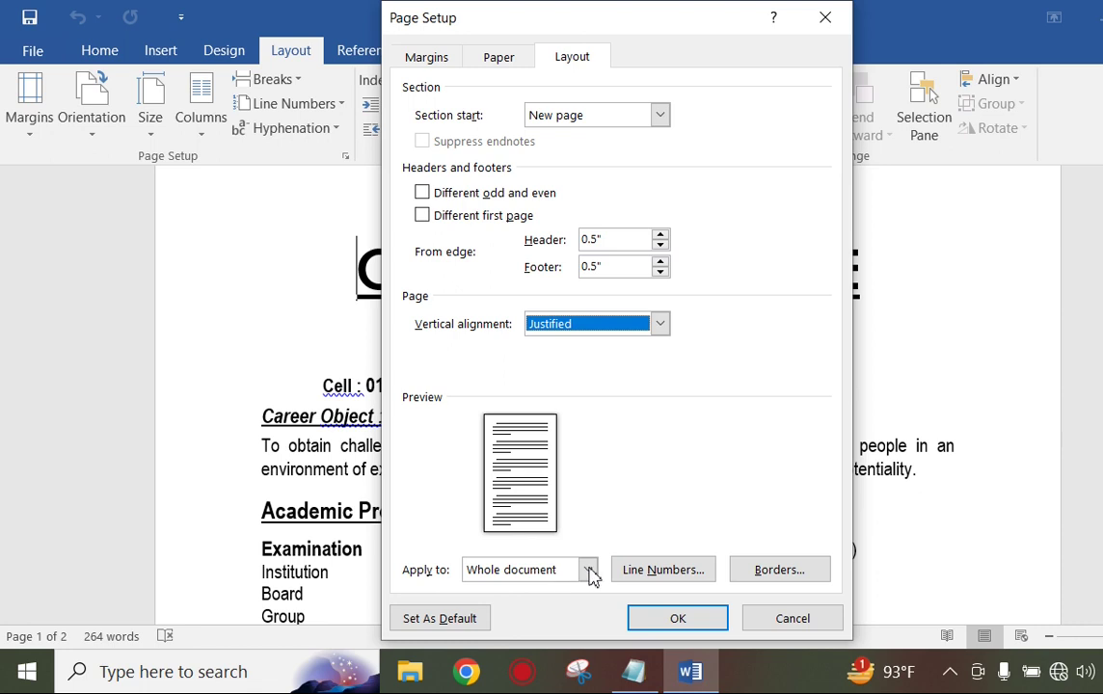
{"action": "left_click", "coordinate": [683, 618]}
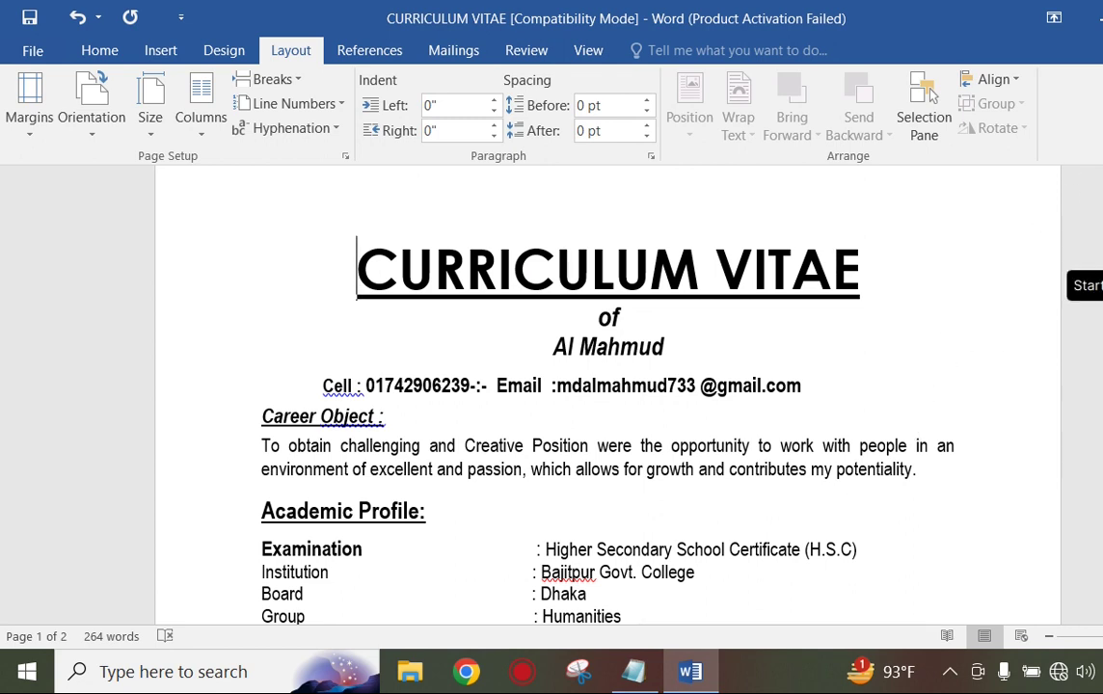
- Scroll to the blank second page, collapse the ribbon with Ctrl+F1, and jump back to the top
{"action": "scroll", "coordinate": [608, 385], "scroll_direction": "down", "scroll_amount": 4}
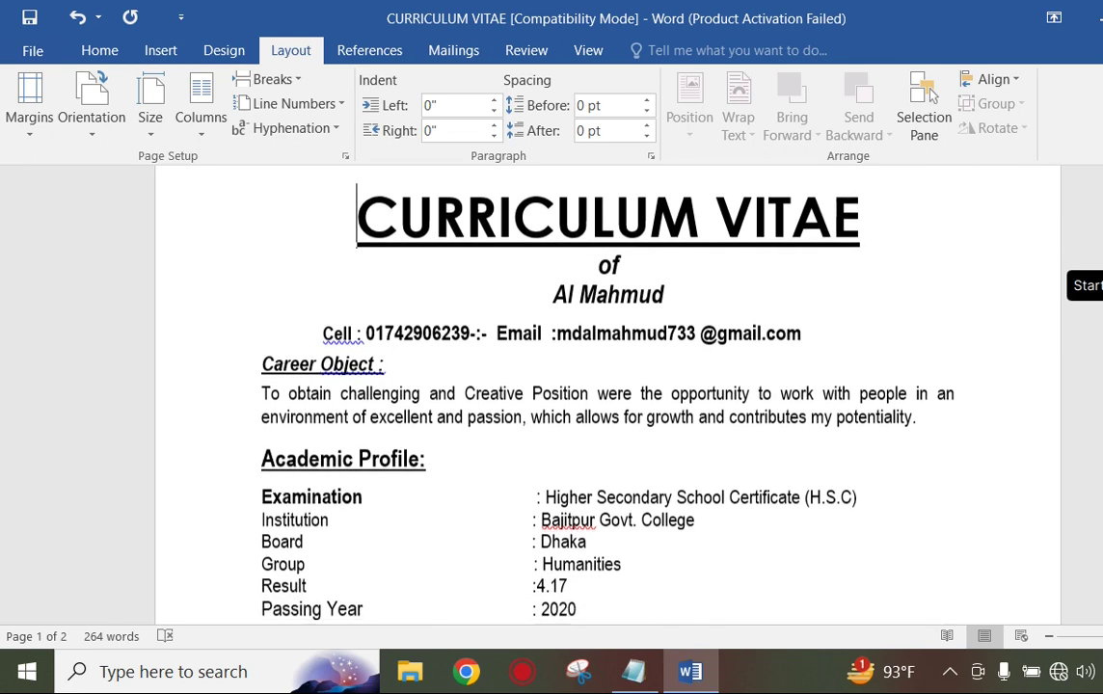
{"action": "scroll", "coordinate": [607, 385], "scroll_direction": "down", "scroll_amount": 2}
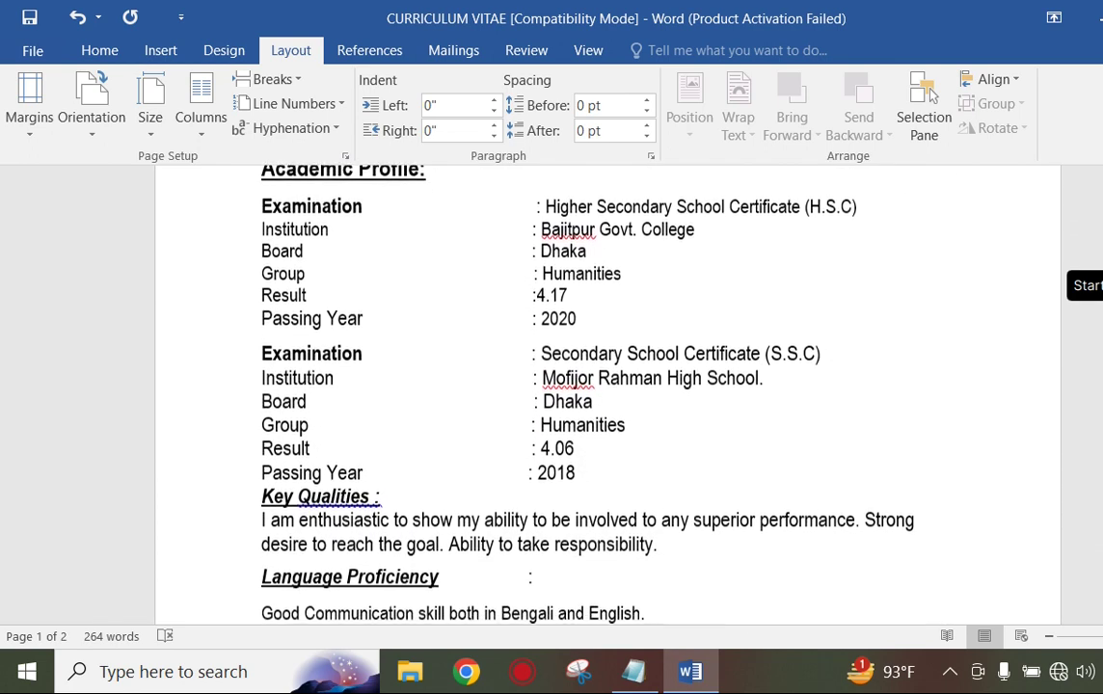
{"action": "scroll", "coordinate": [608, 386], "scroll_direction": "down", "scroll_amount": 2}
{"action": "scroll", "coordinate": [607, 386], "scroll_direction": "down", "scroll_amount": 3}
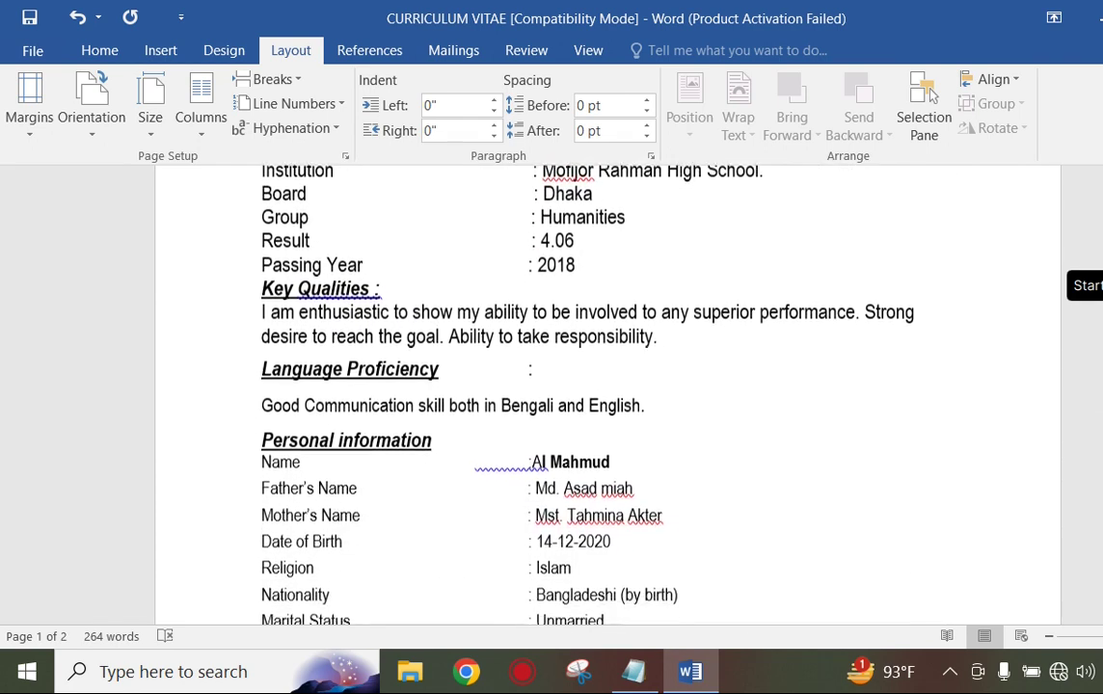
{"action": "scroll", "coordinate": [607, 385], "scroll_direction": "down", "scroll_amount": 2}
{"action": "scroll", "coordinate": [607, 386], "scroll_direction": "down", "scroll_amount": 3}
{"action": "scroll", "coordinate": [607, 386], "scroll_direction": "down", "scroll_amount": 2}
{"action": "scroll", "coordinate": [607, 386], "scroll_direction": "down", "scroll_amount": 2}
{"action": "scroll", "coordinate": [608, 386], "scroll_direction": "down", "scroll_amount": 1}
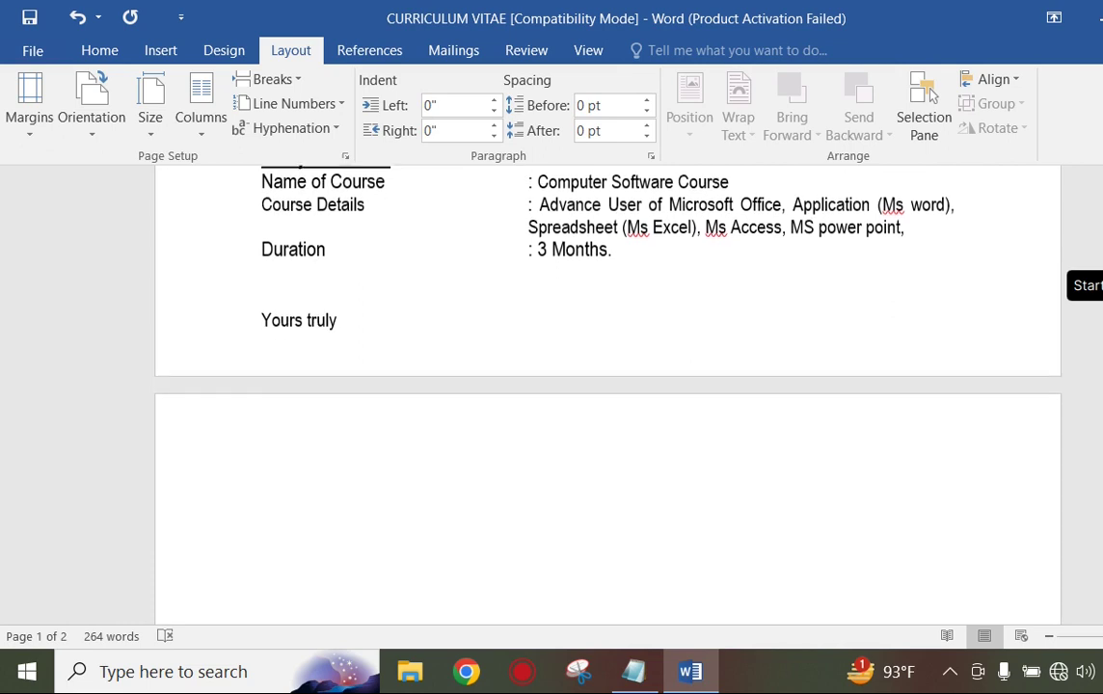
{"action": "scroll", "coordinate": [607, 385], "scroll_direction": "down", "scroll_amount": 2}
{"action": "scroll", "coordinate": [607, 385], "scroll_direction": "down", "scroll_amount": 1}
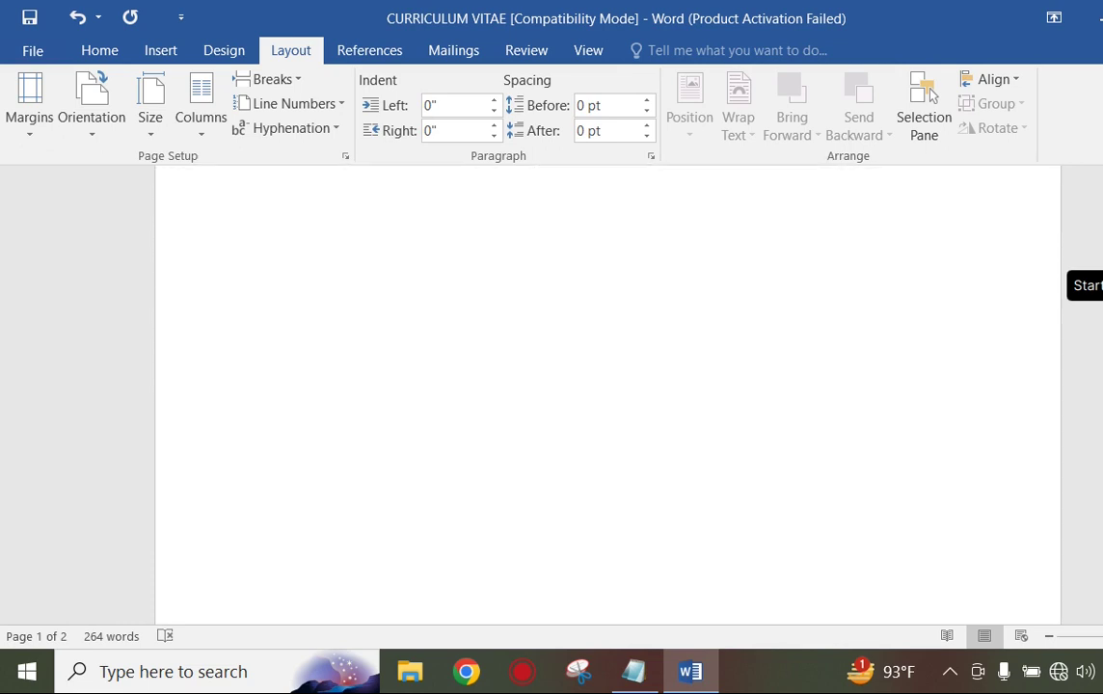
{"action": "key", "text": "ctrl+F1"}
{"action": "key", "text": "ctrl+Home"}
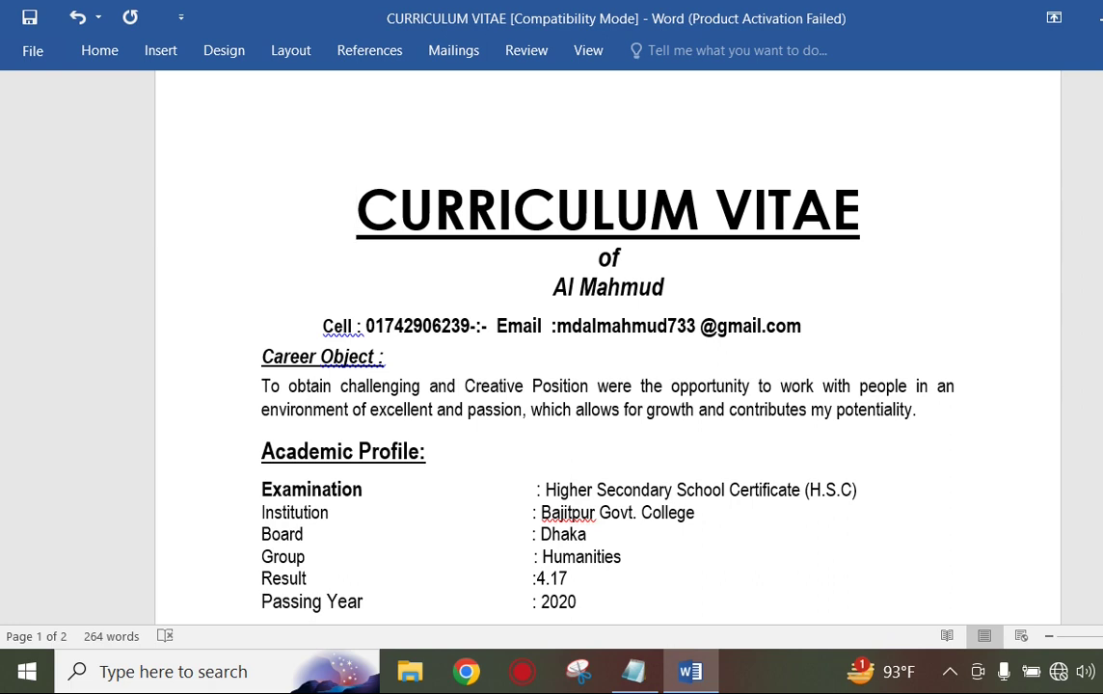
- Open the ScreenRec Gallery from its side tab at the right screen edge
{"action": "left_click", "coordinate": [1086, 323]}
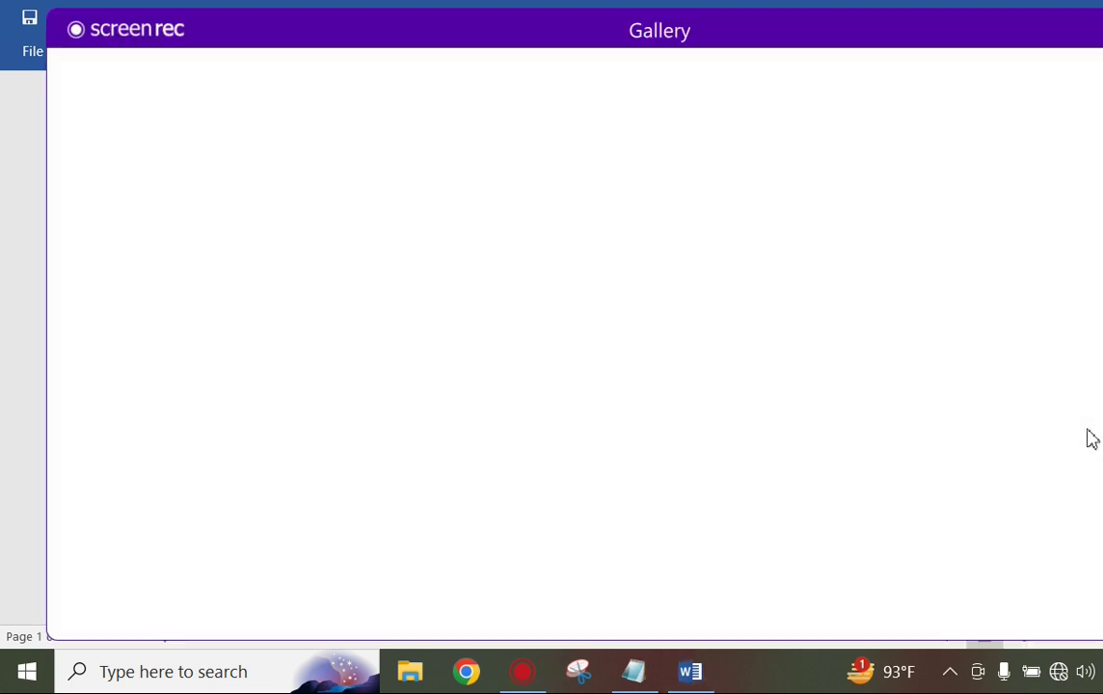